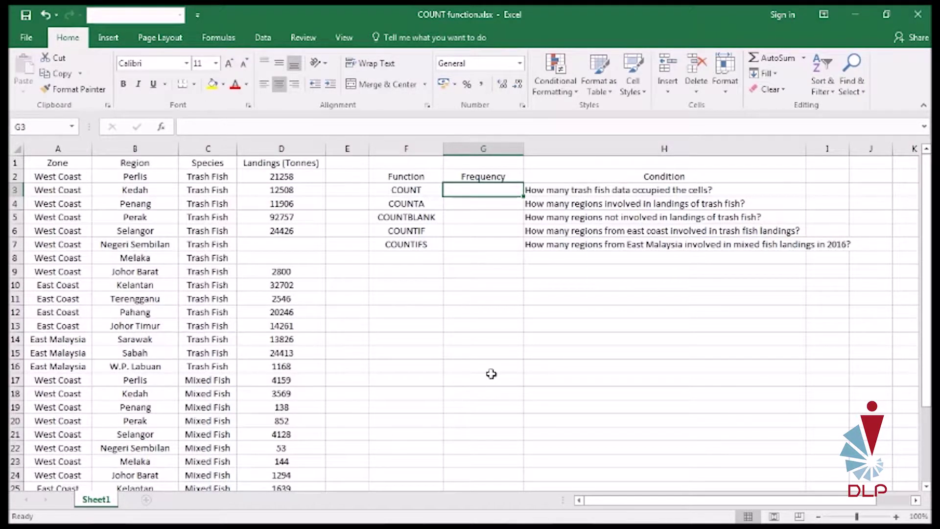
Step: Enter the formula =count(d2:d16) in cell G3 to count the trash fish landings data
text(=count(d2:)
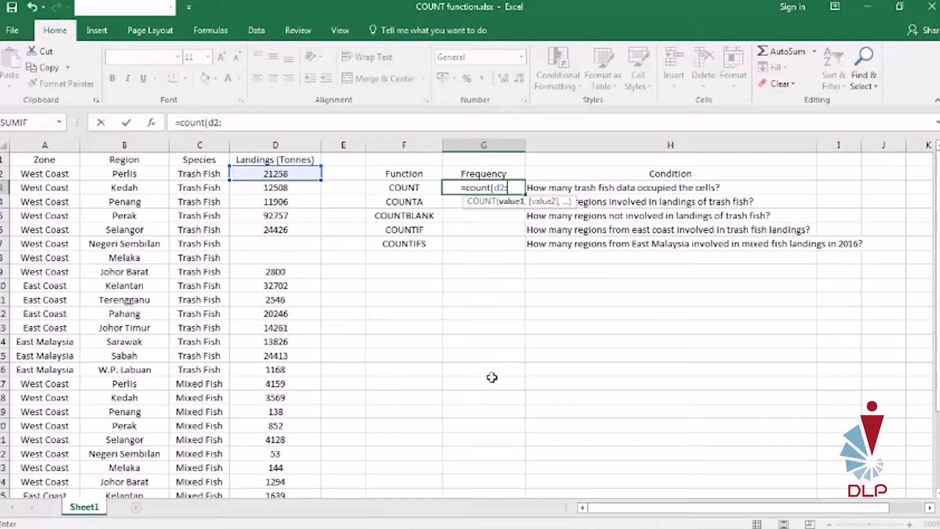
key(Escape)
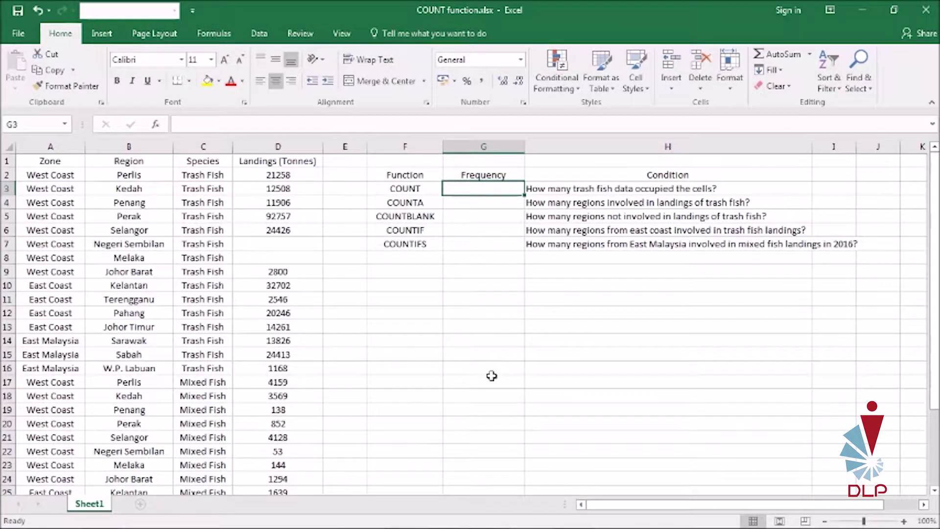
text(=)
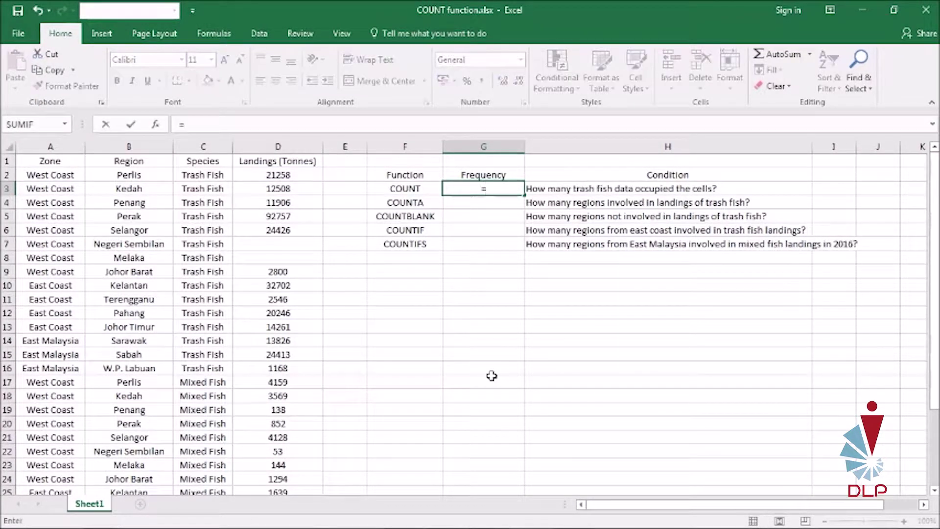
text(count)
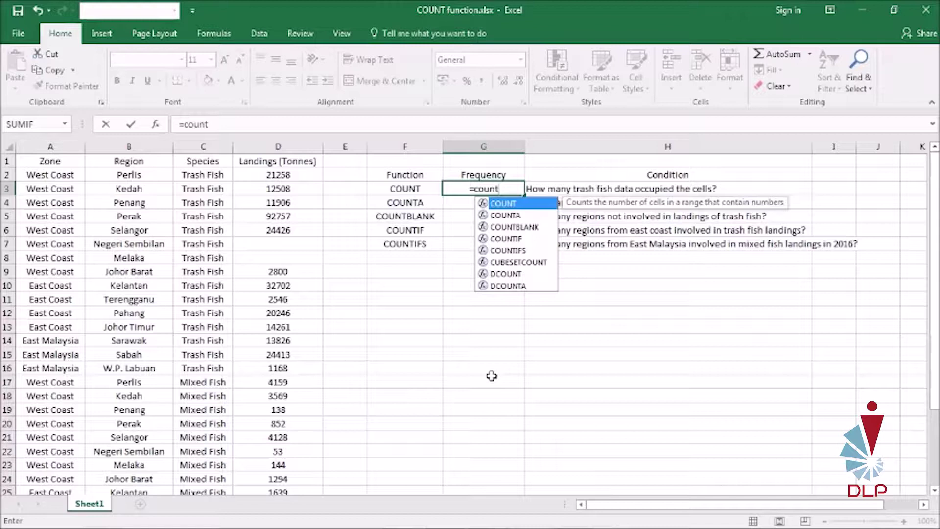
text((d)
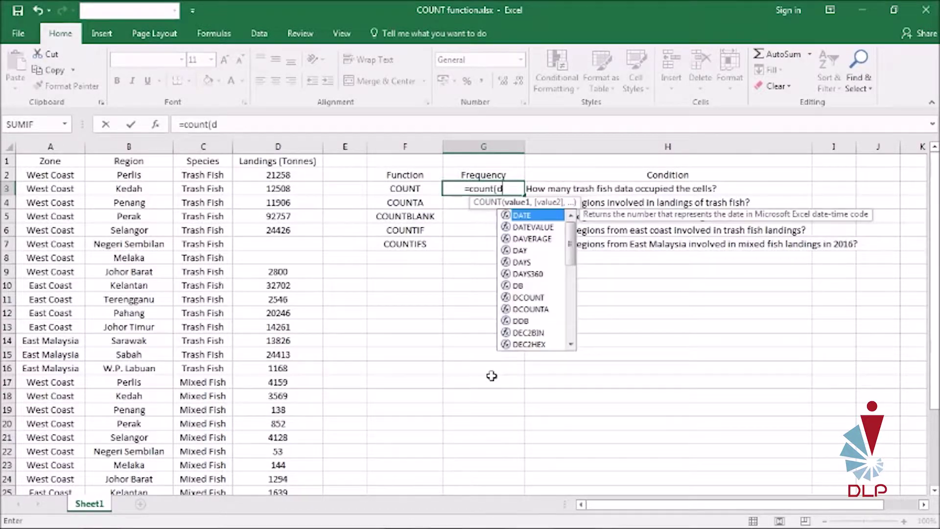
text(2:d1)
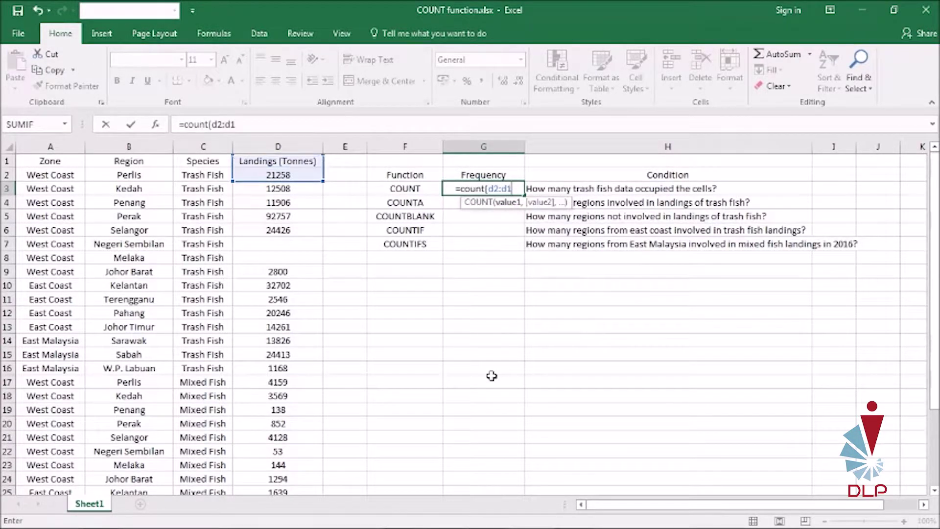
text(6))
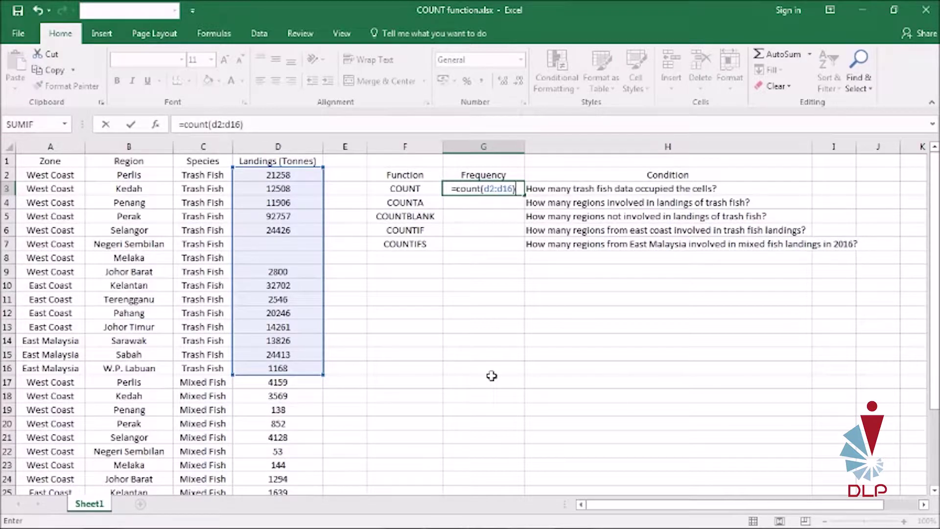
key(Return)
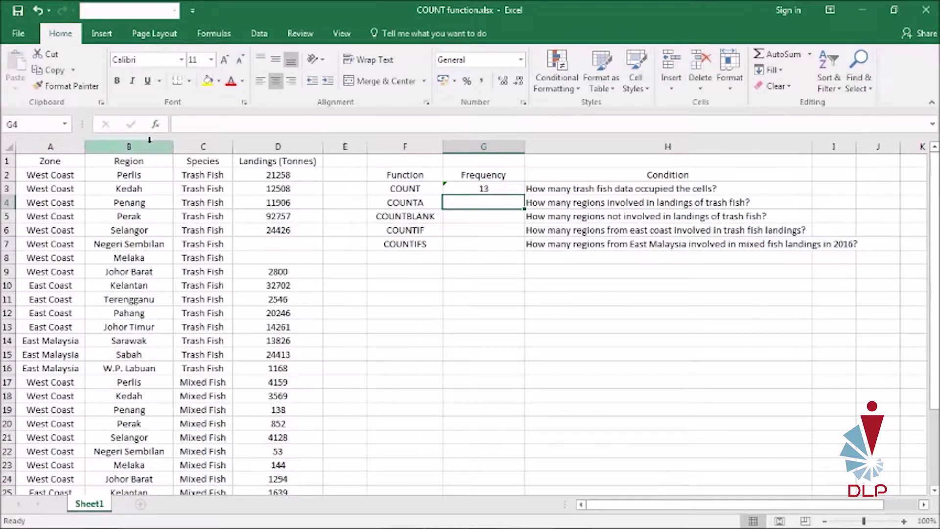
Step: Enter the formula =counta(b2:b16) in cell G4 to count the regions listed for trash fish
text(=)
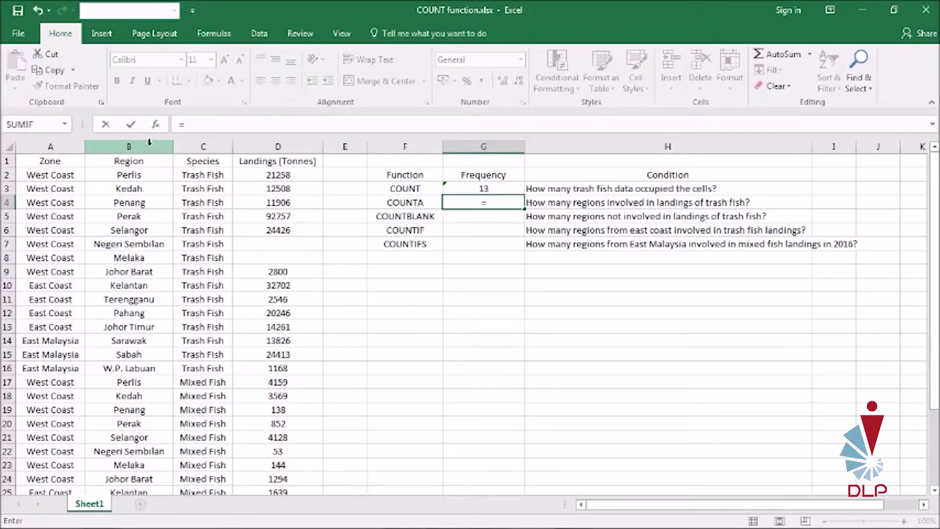
text(counta)
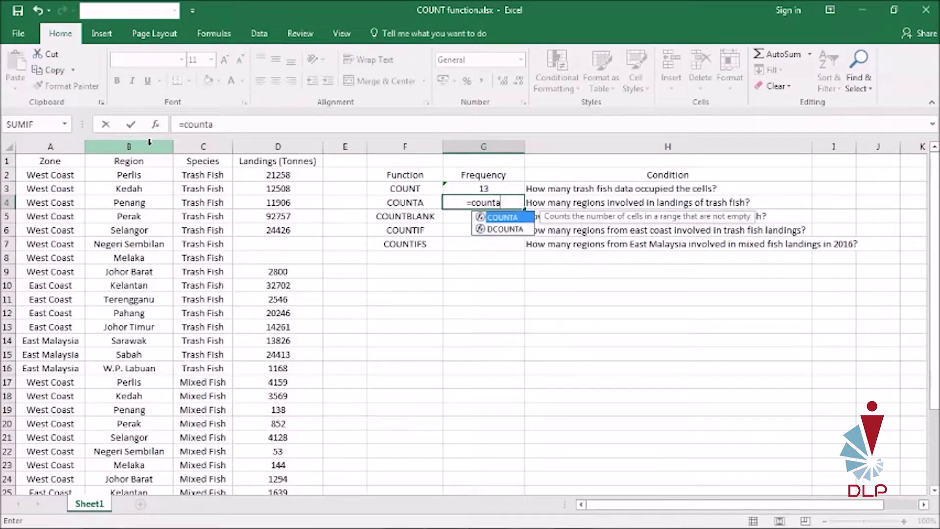
text(()
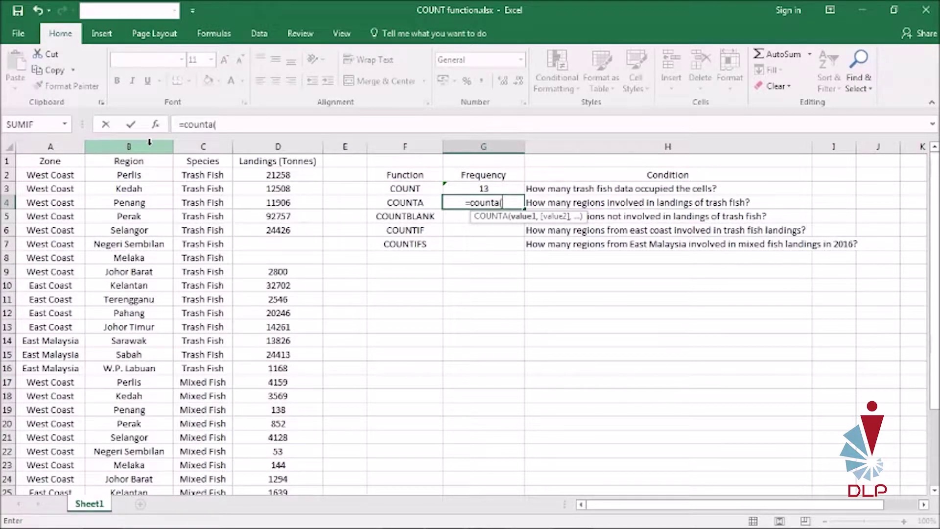
text(b2)
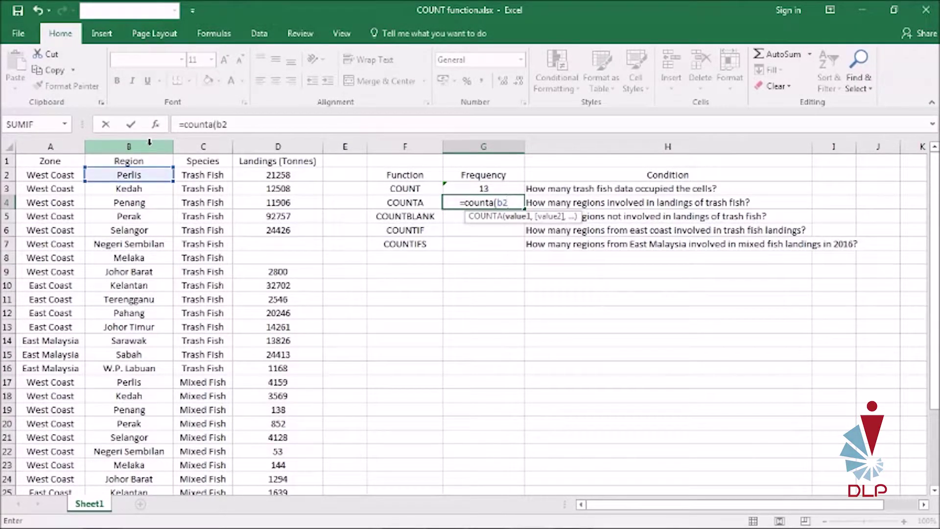
text(:b1)
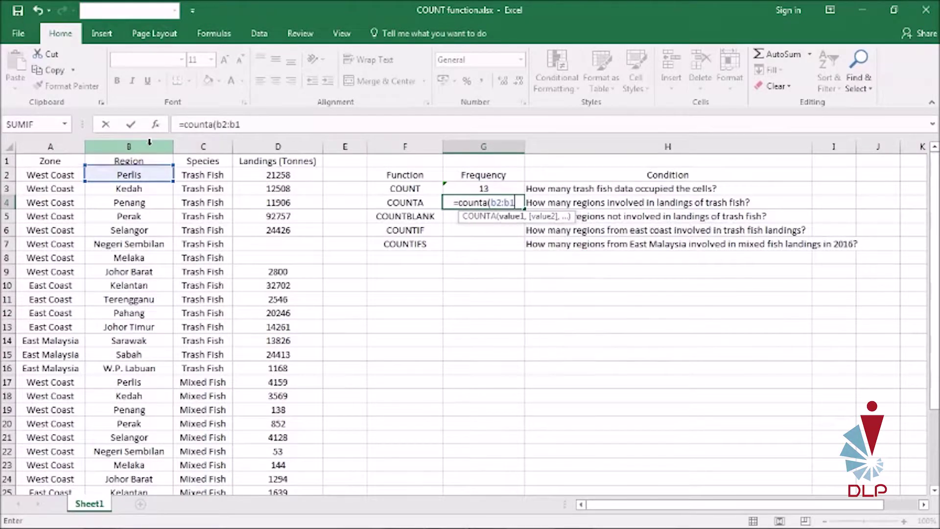
text(6))
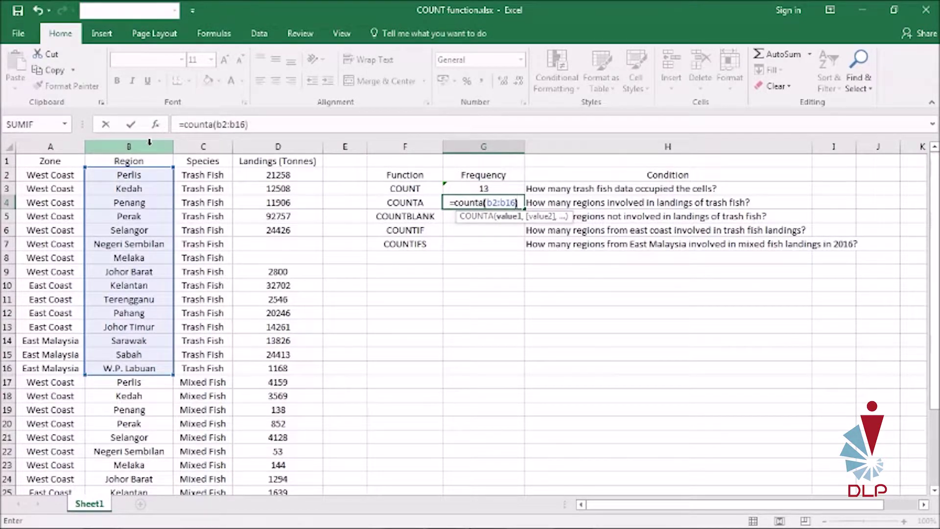
key(Return)
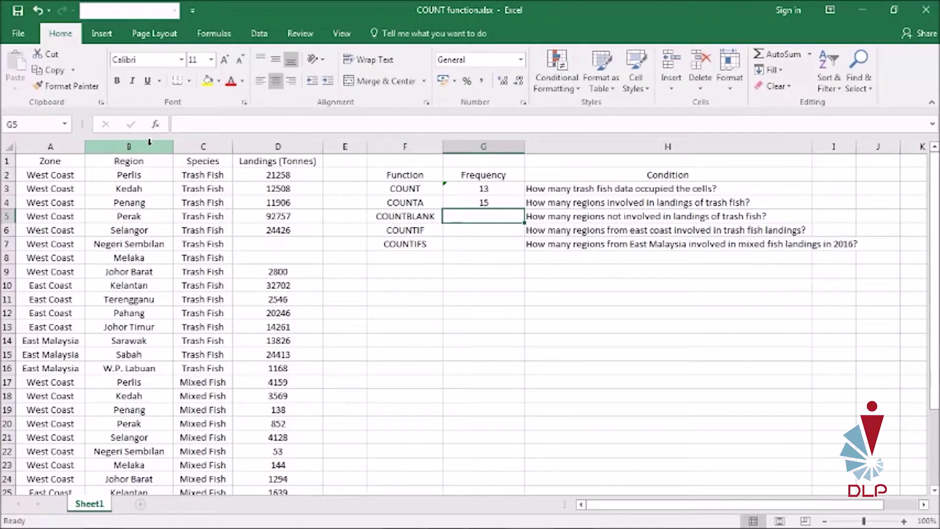
Step: Enter the formula =countblank(d2:d16) in cell G5 to count regions without trash fish landings
text(=countblank)
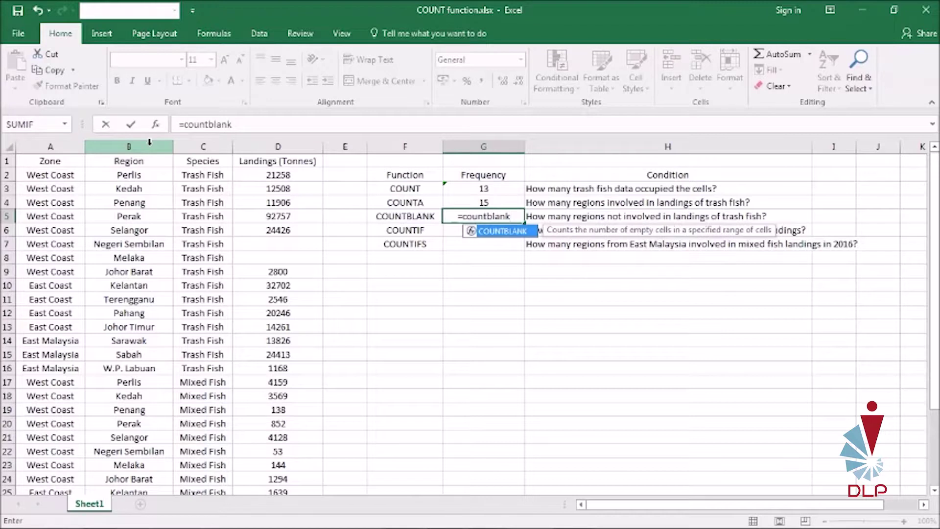
text(()
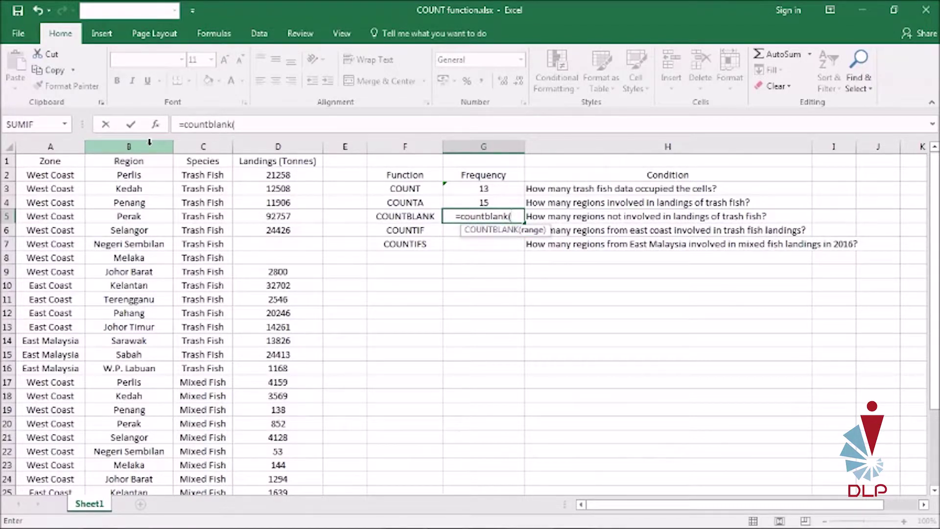
text(d2:d16)
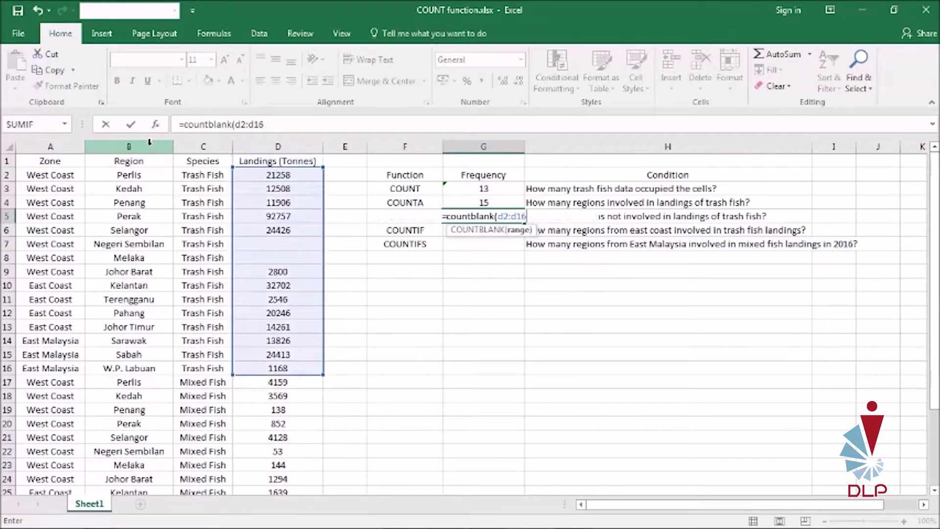
text())
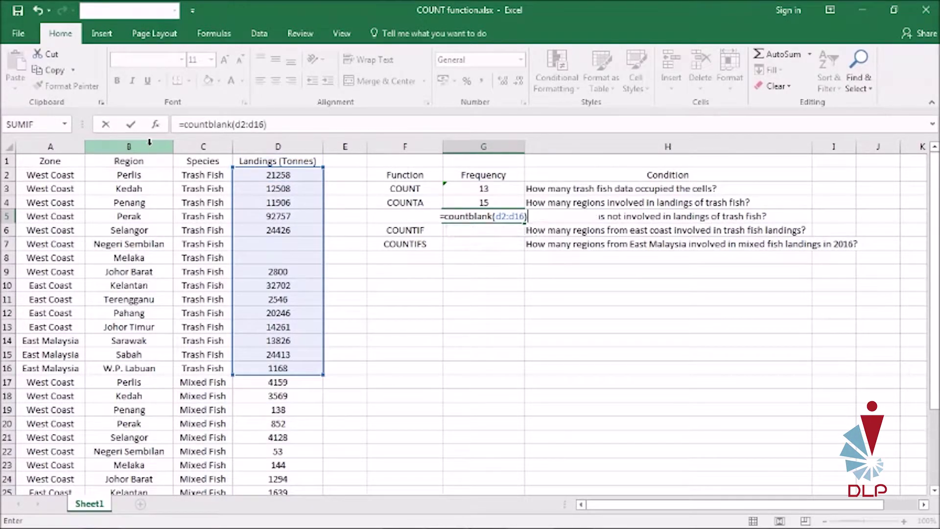
key(Return)
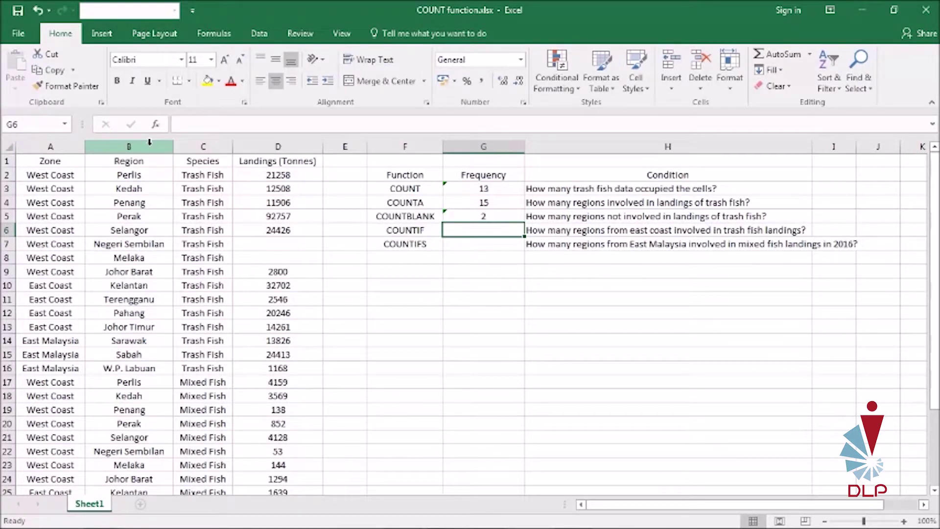
Step: Enter the formula =countif(a2:a16,"east coast") in cell G6 to count the east coast regions for trash fish
text(=countif)
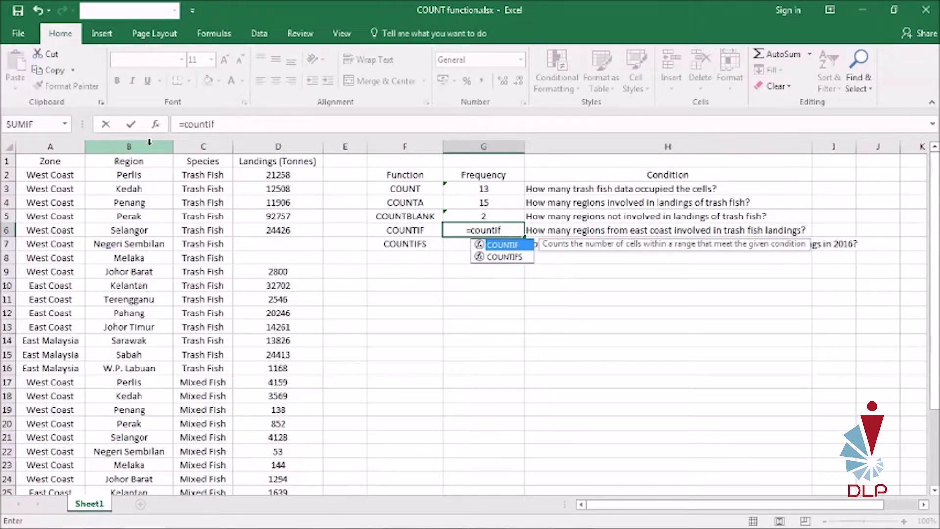
text(()
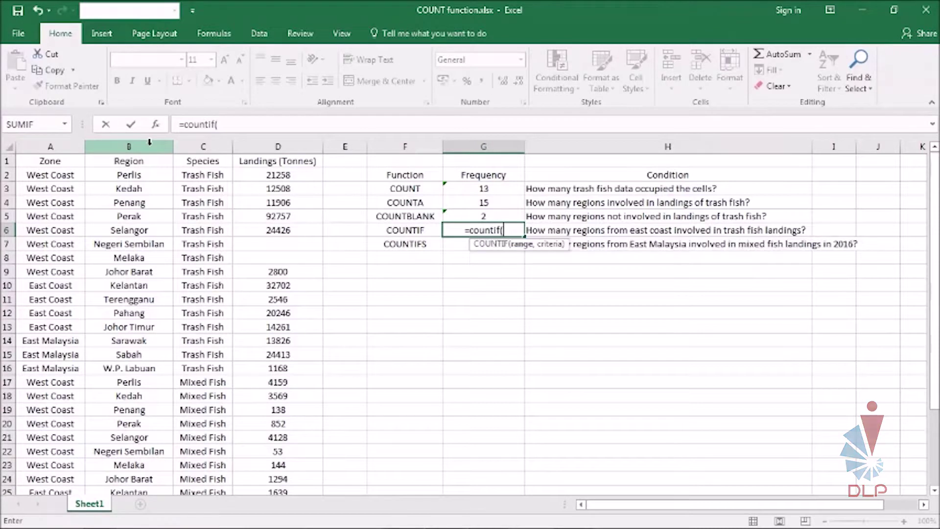
text(a2:a)
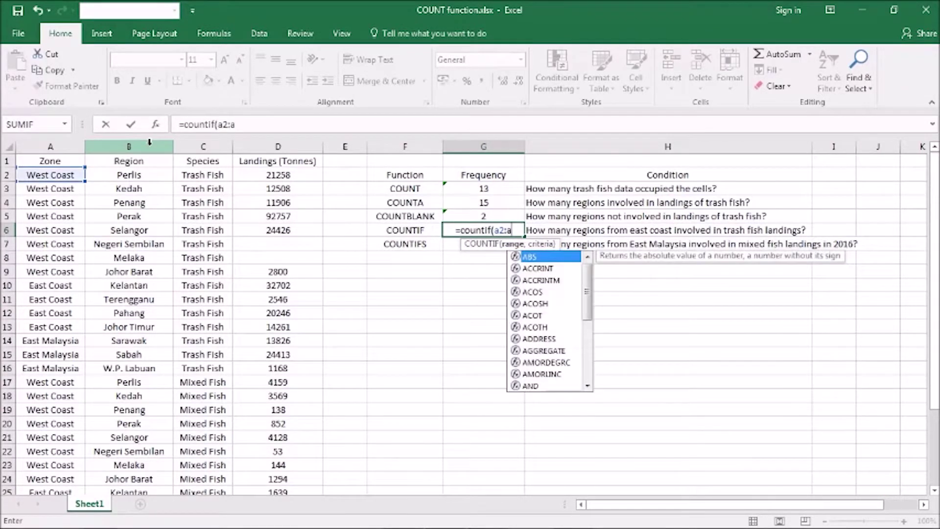
text(16,)
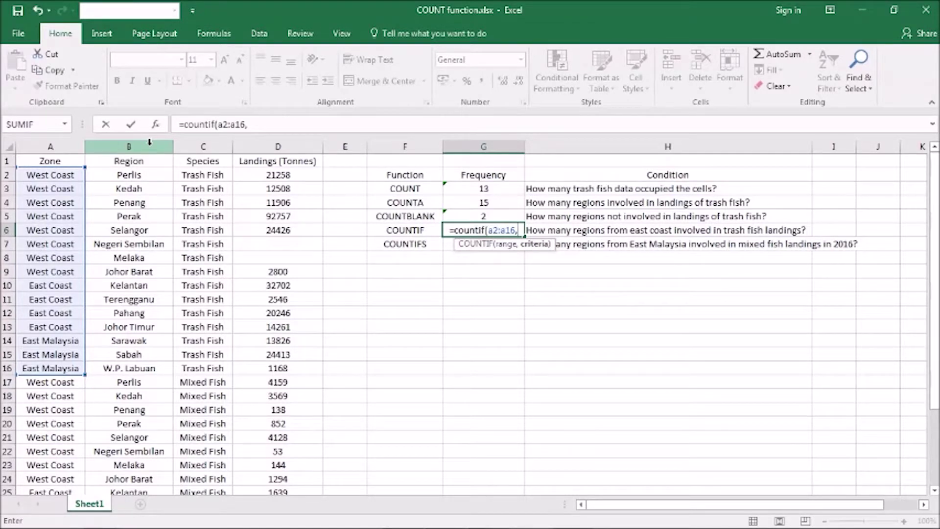
text(")
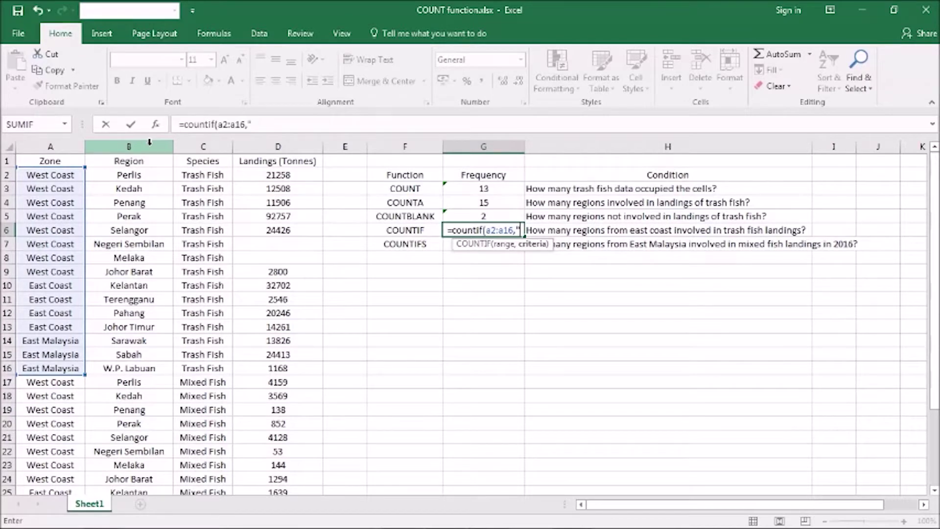
text(east coast)
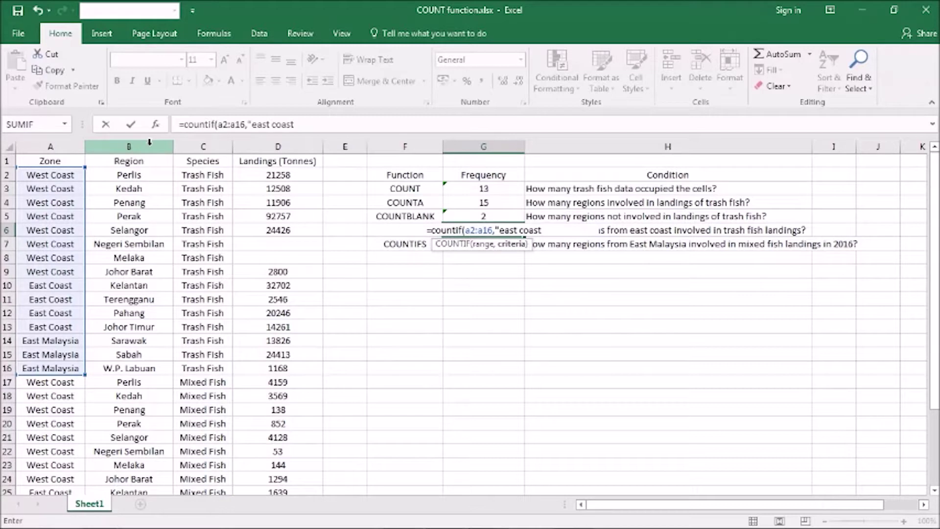
text(")
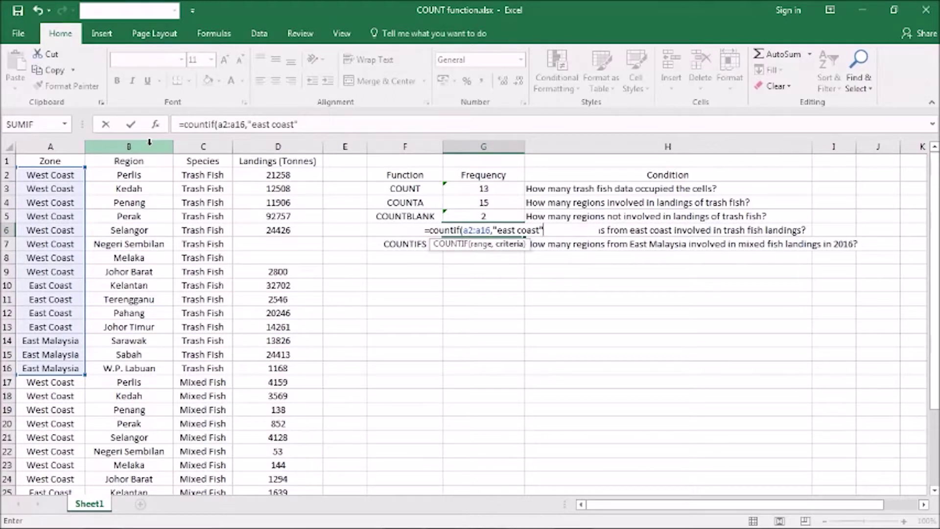
text())
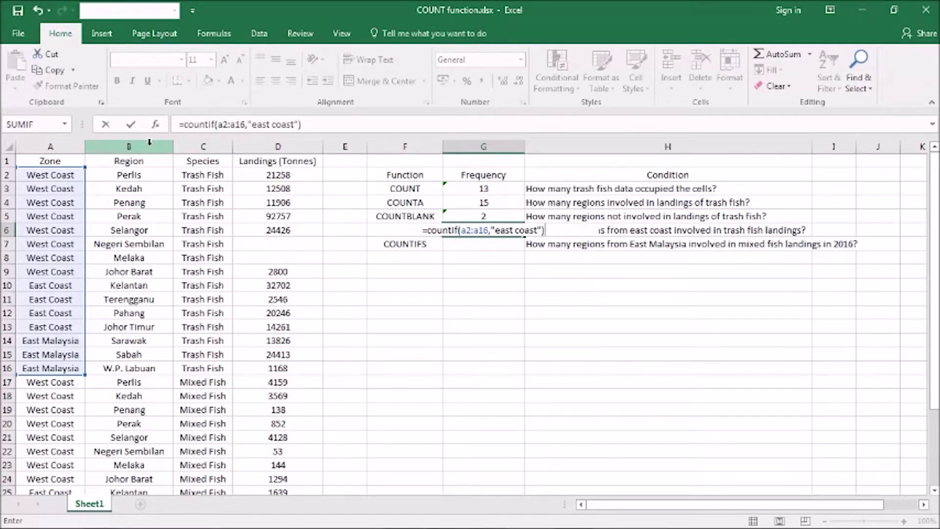
key(Return)
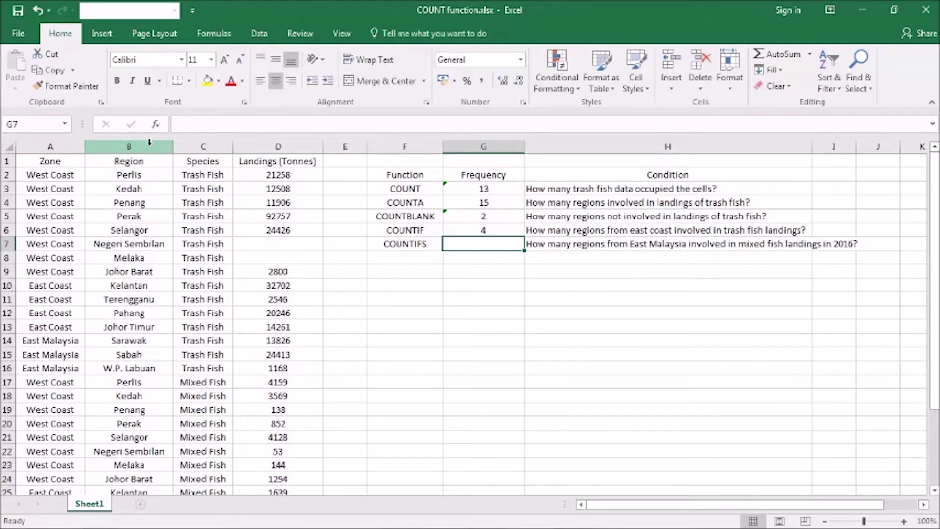
Step: Write a COUNTIFS formula in cell G7 with the criterion "east malaysia" on a2:a31 and c2:c31 as the second criteria range
text(=countifs)
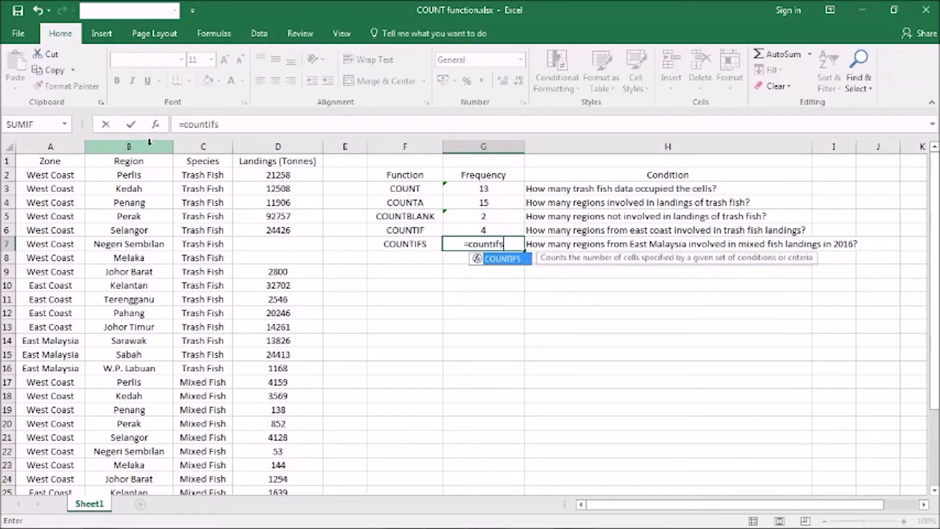
text(()
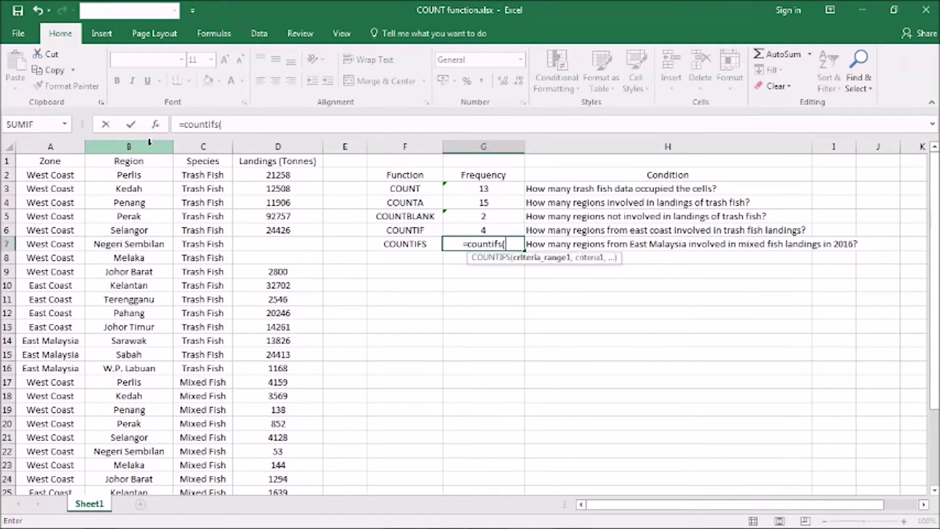
text(a2)
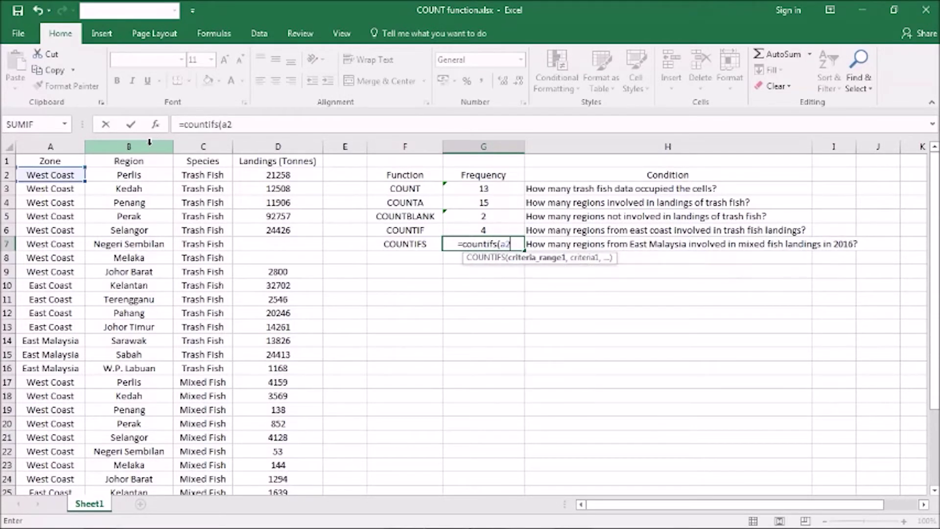
text(:a)
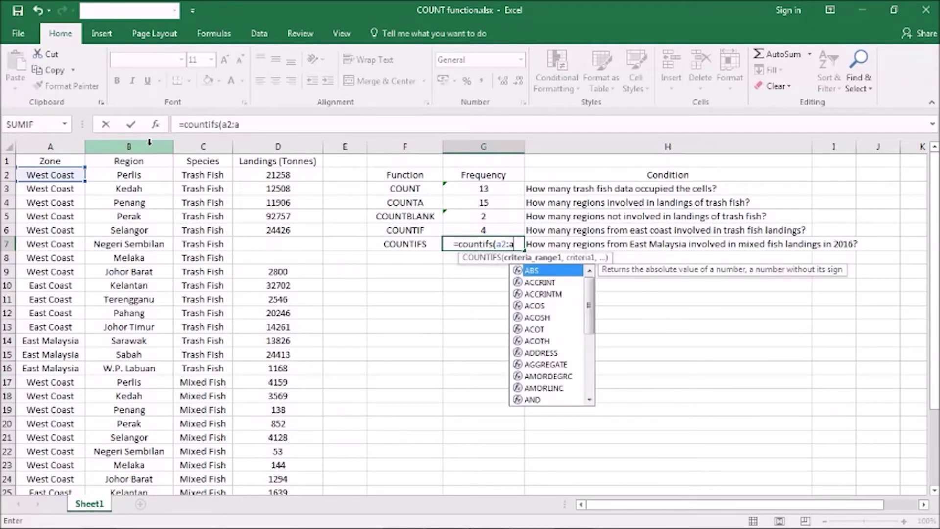
text(31,)
text(")
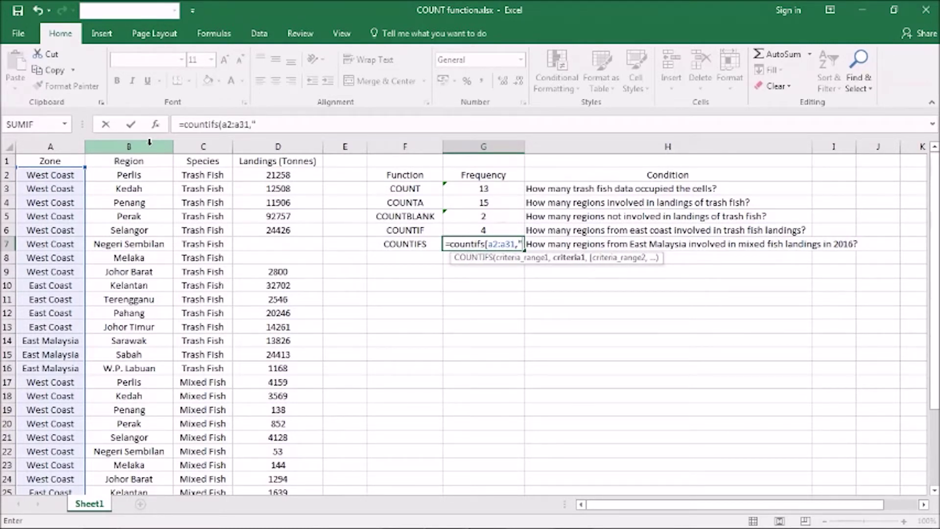
text(east)
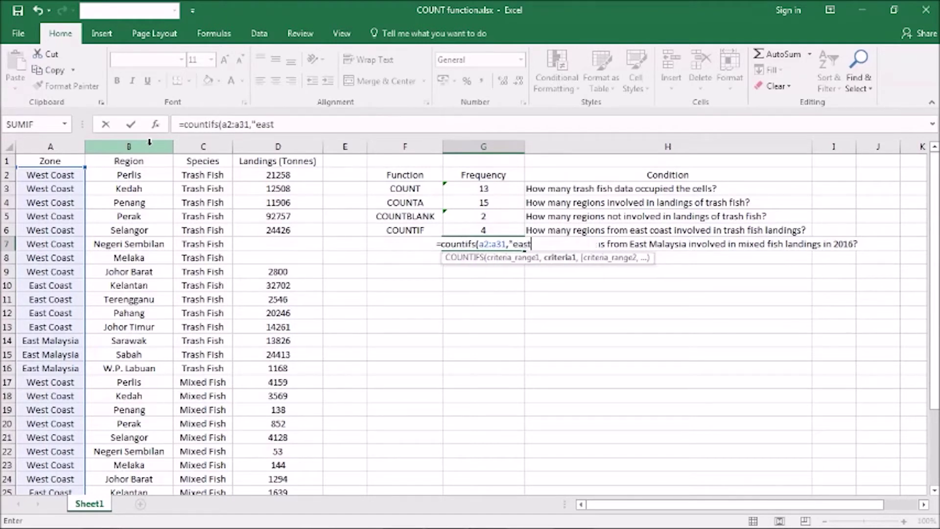
text( malaysia)
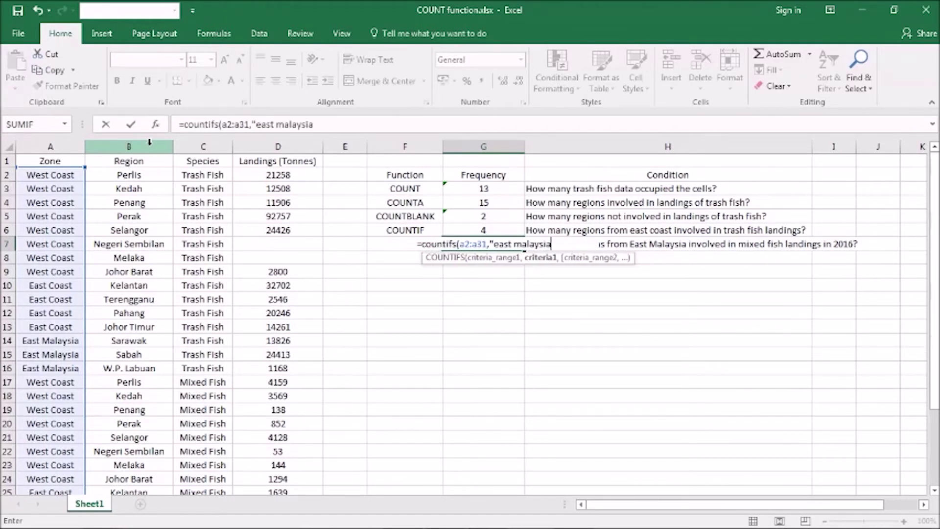
text(")
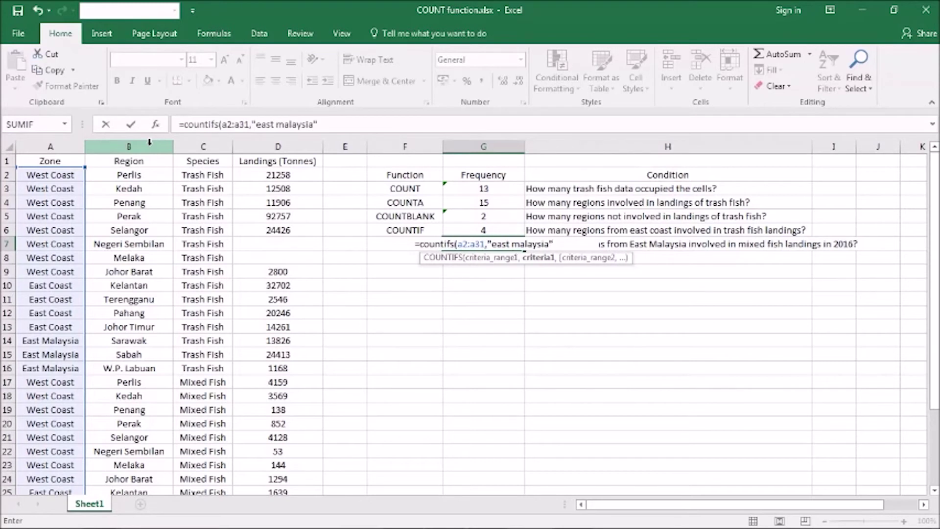
text(,)
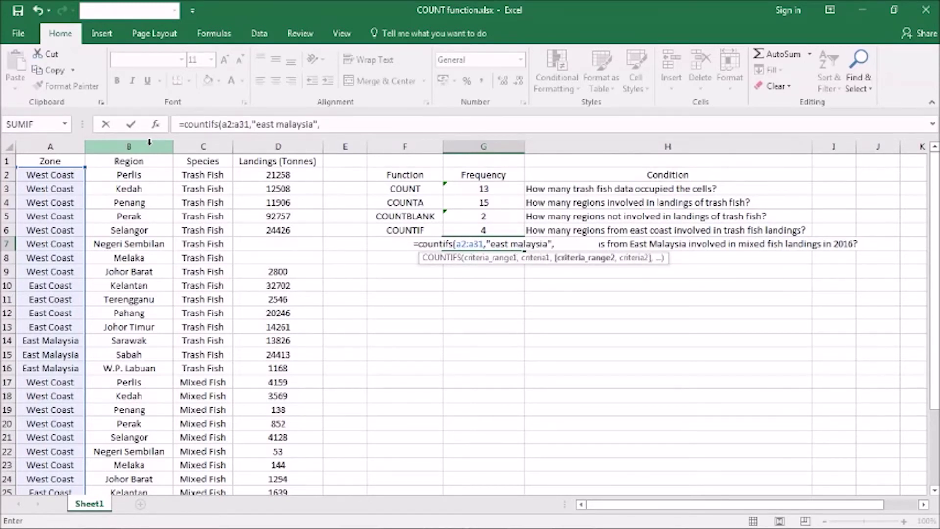
text(c2:c31)
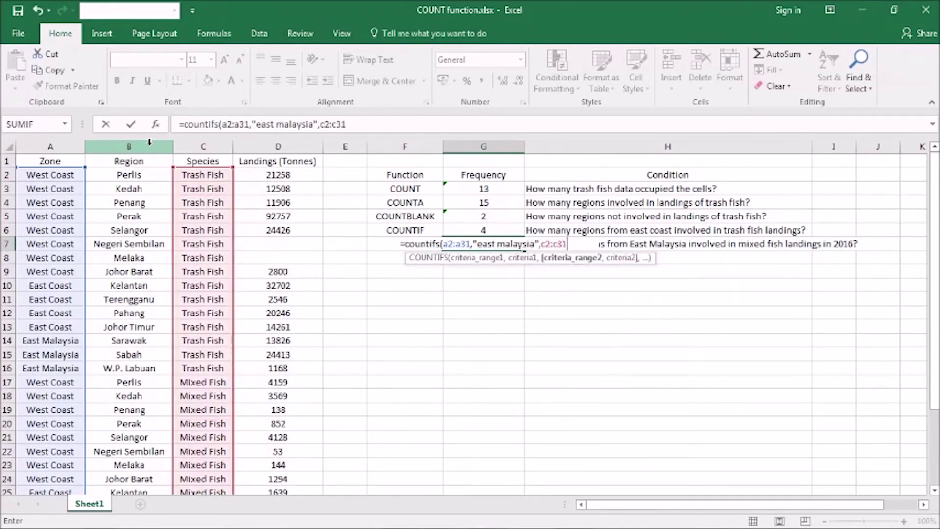